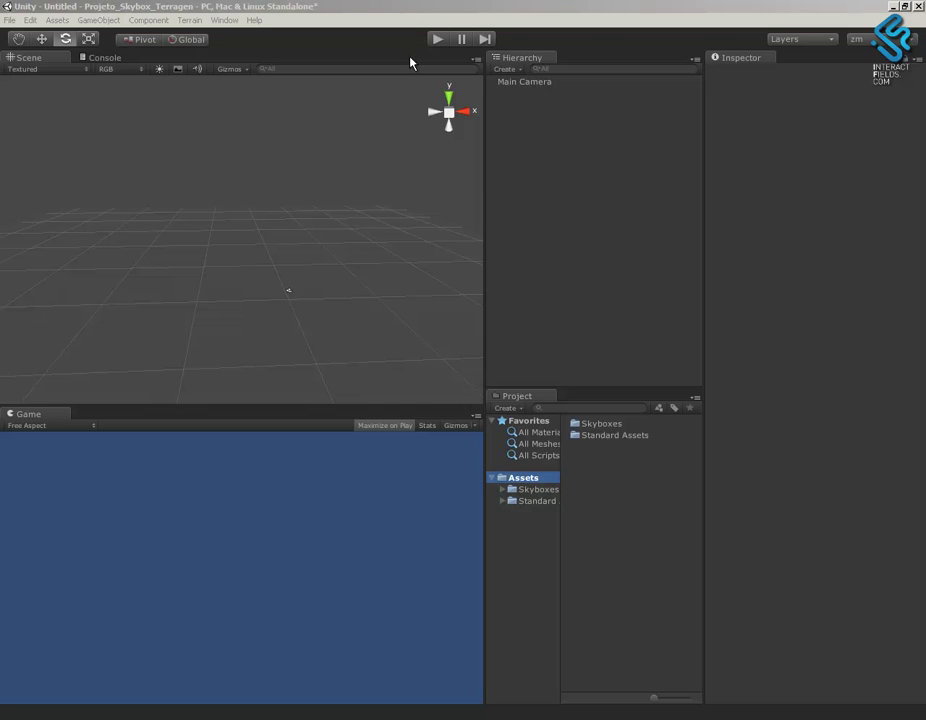
Browse the Skyboxes and Maps folders, then select matSKYBOX to view its six sky textures and tint.
click(502, 489)
click(540, 500)
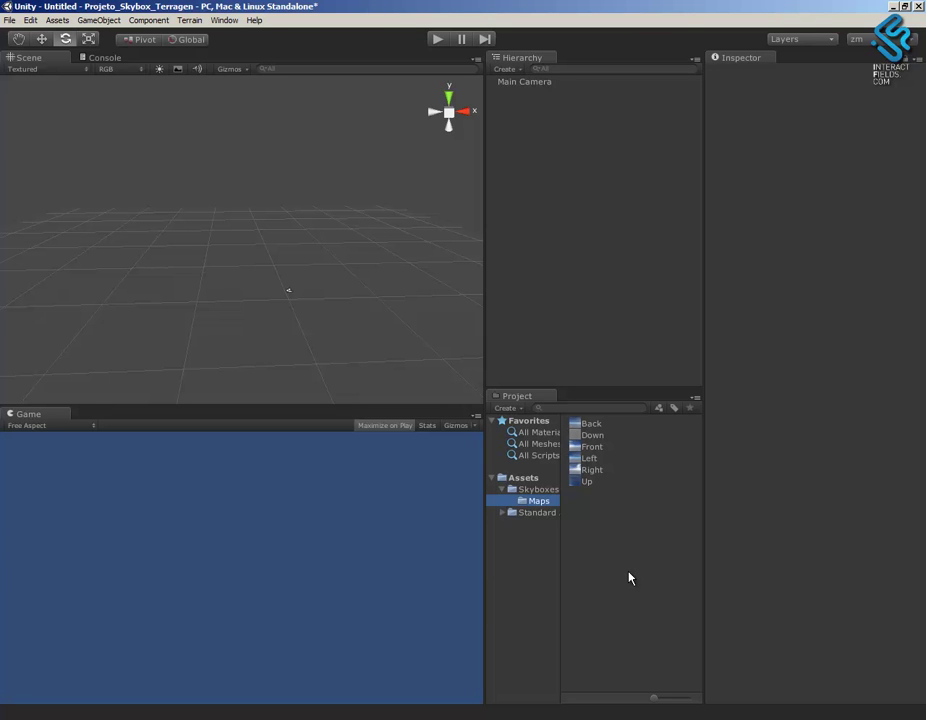
click(530, 489)
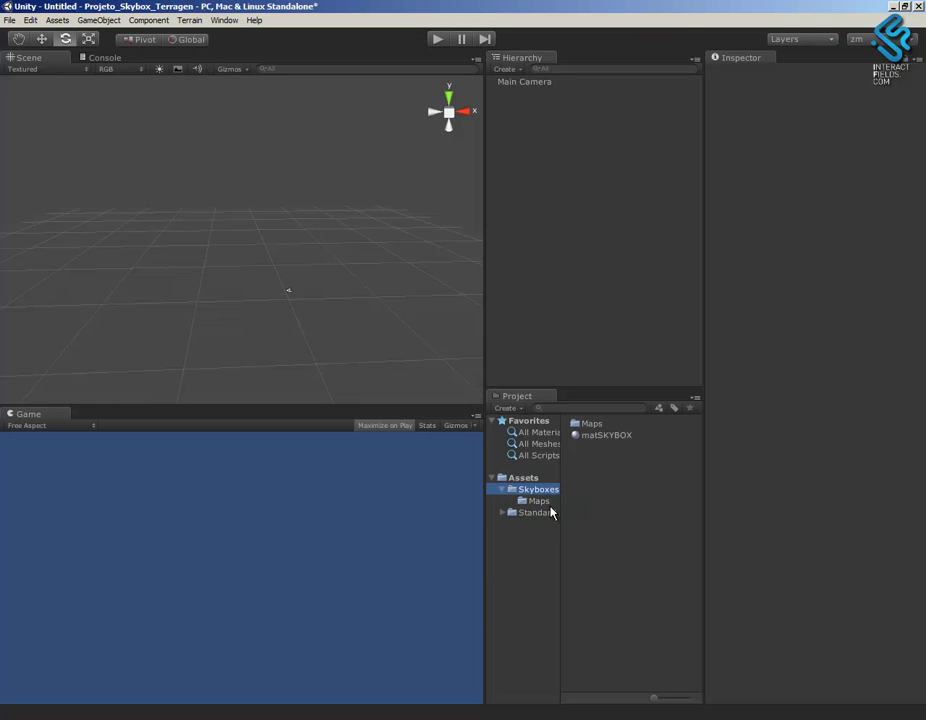
click(598, 436)
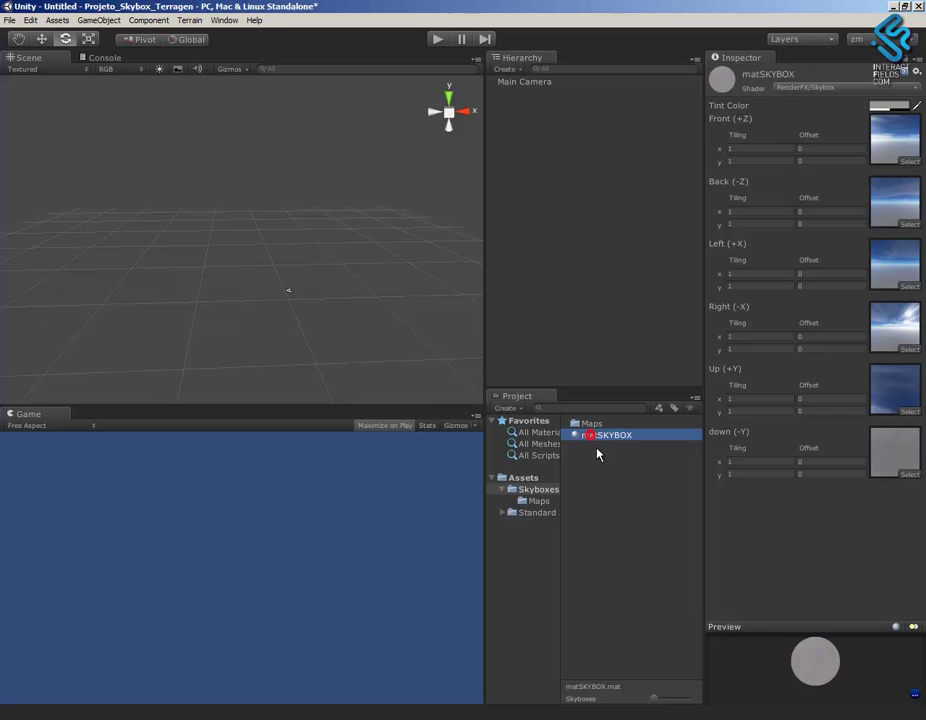
Create a new material in the Skyboxes folder named matCubeMap.
click(621, 505)
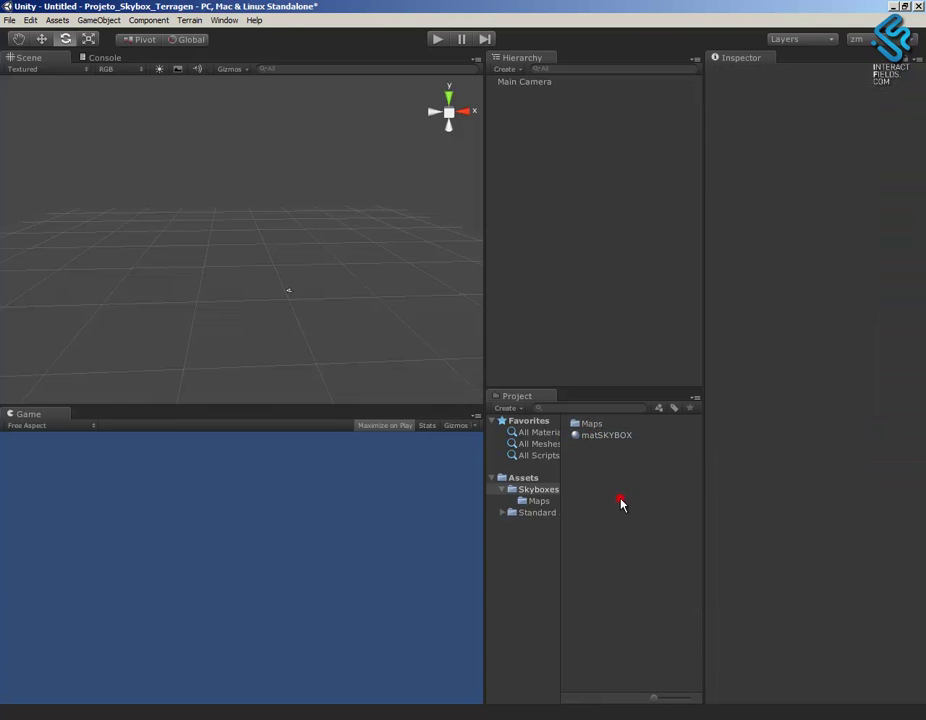
click(506, 409)
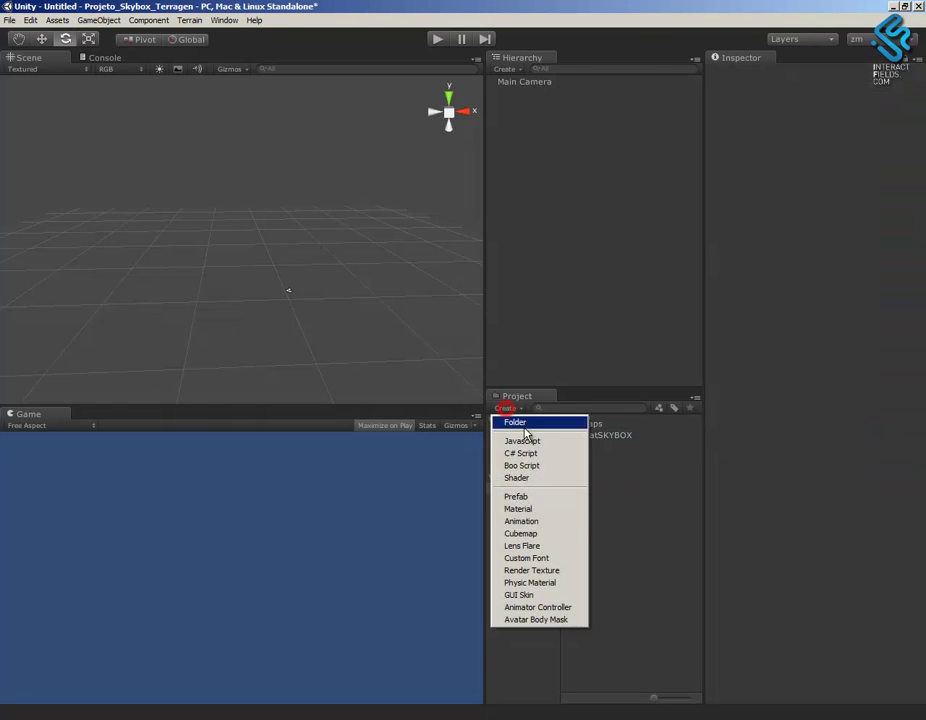
click(548, 508)
text(mat)
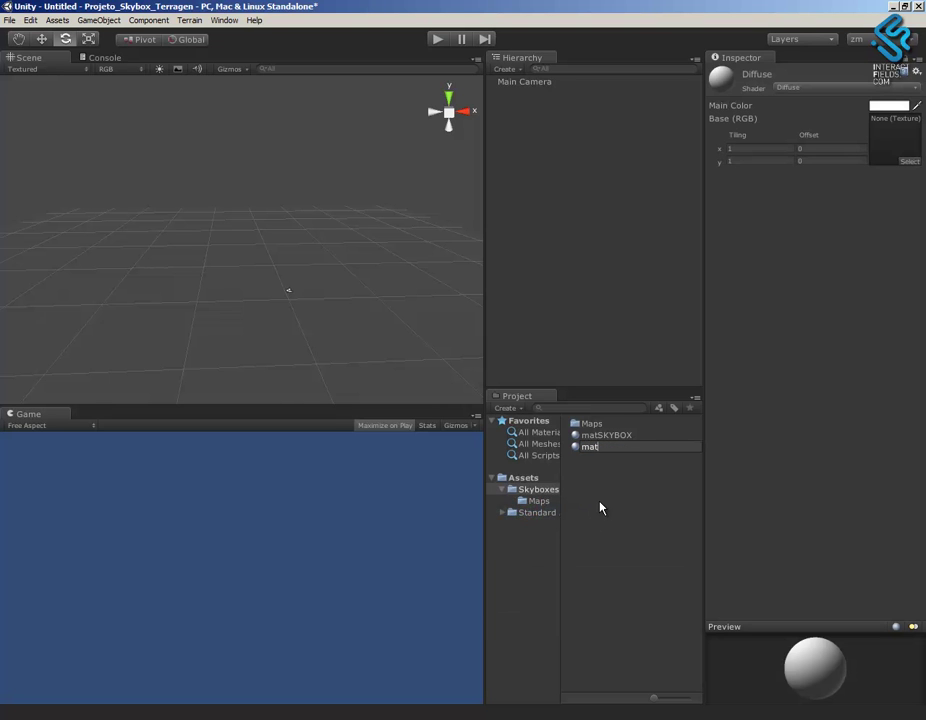
key(Caps_Lock)
text(CubeMap)
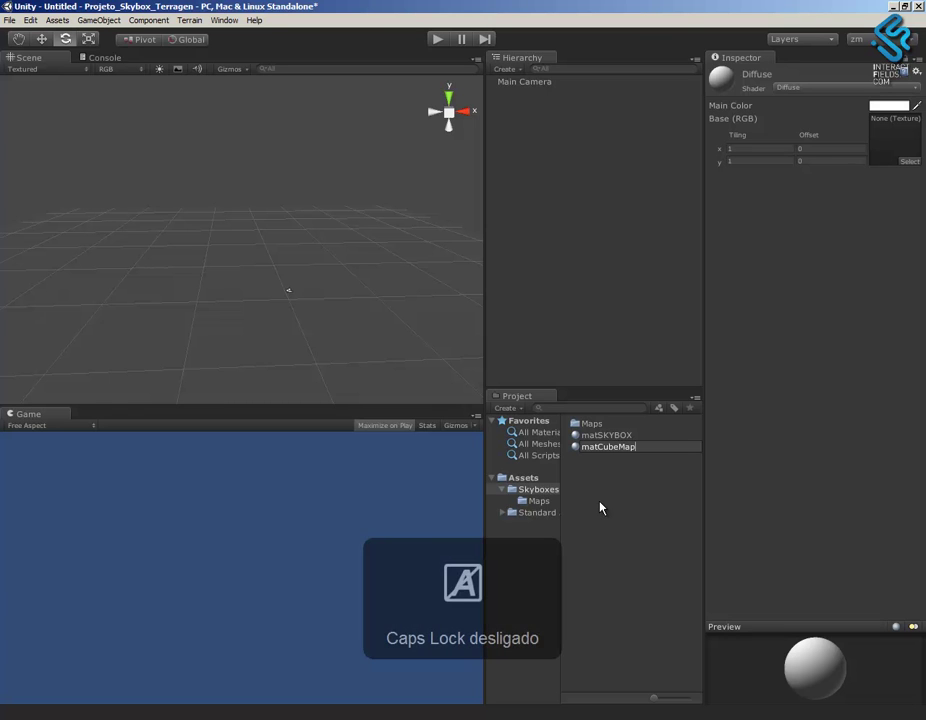
key(Return)
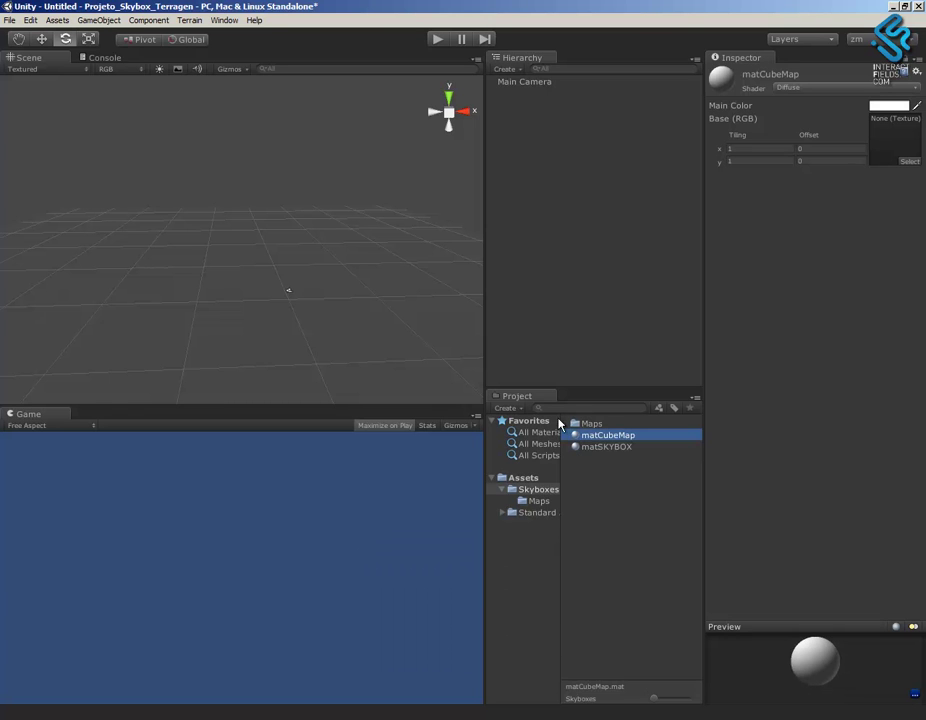
Change matCubeMap's shader to RenderFX > Skybox Cubed.
click(814, 87)
mouse_move(838, 287)
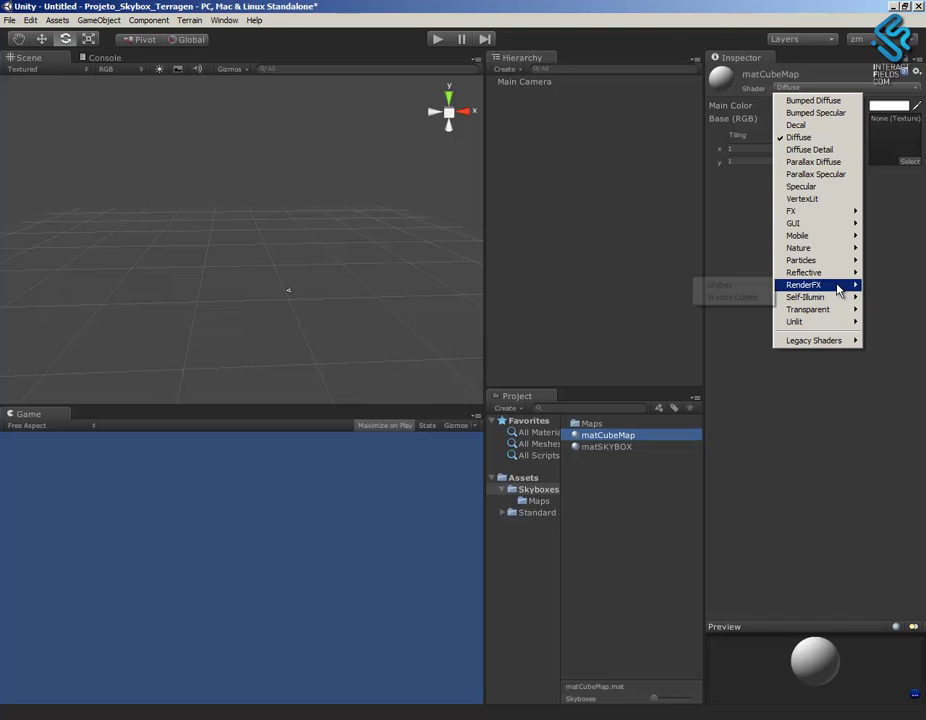
click(749, 299)
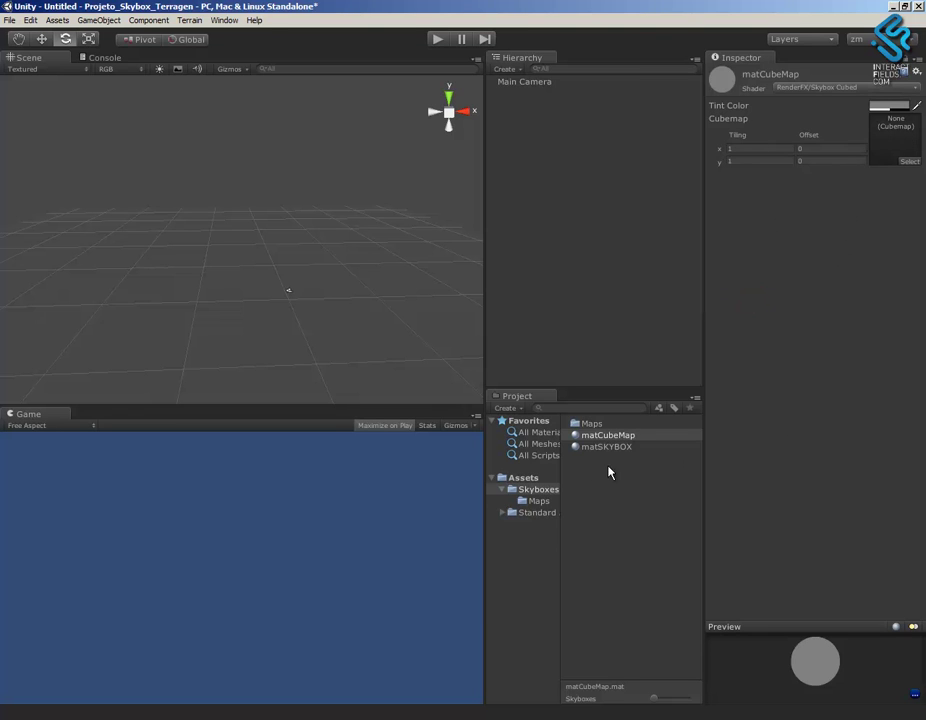
Create a new cubemap asset named Cubemap, then list the sky textures in the Maps folder.
click(505, 408)
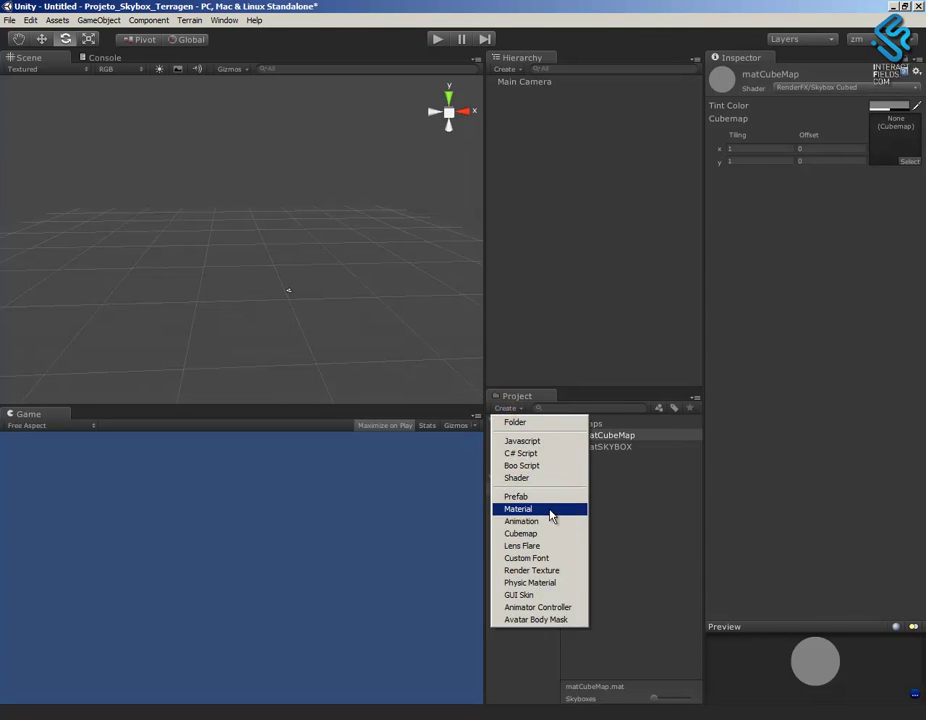
click(544, 534)
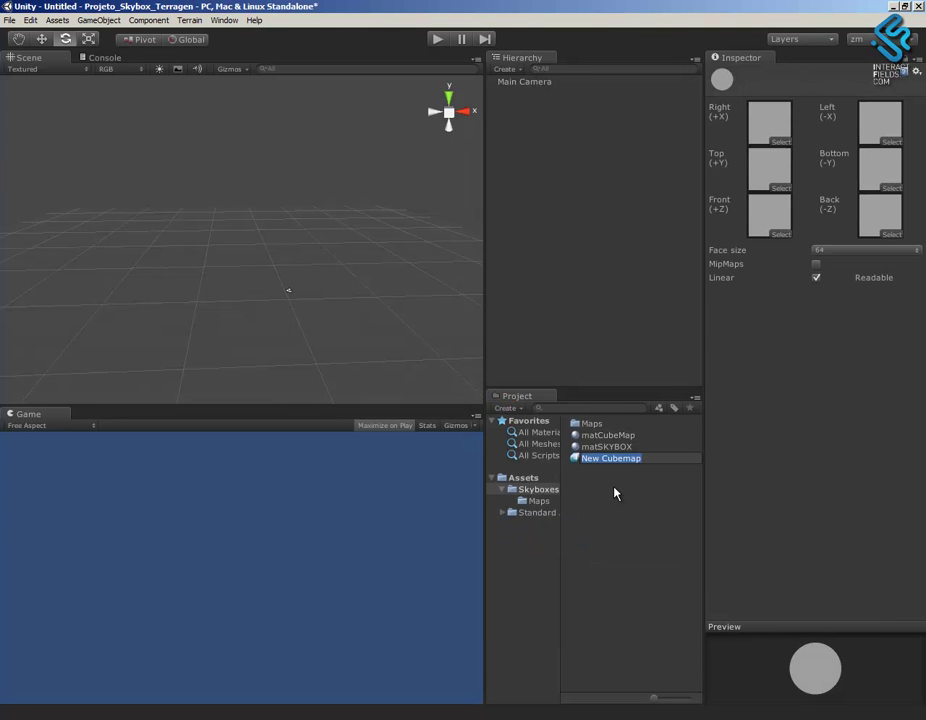
click(581, 458)
key(BackSpace)
key(BackSpace)
key(BackSpace)
key(BackSpace)
click(615, 503)
click(767, 484)
click(537, 500)
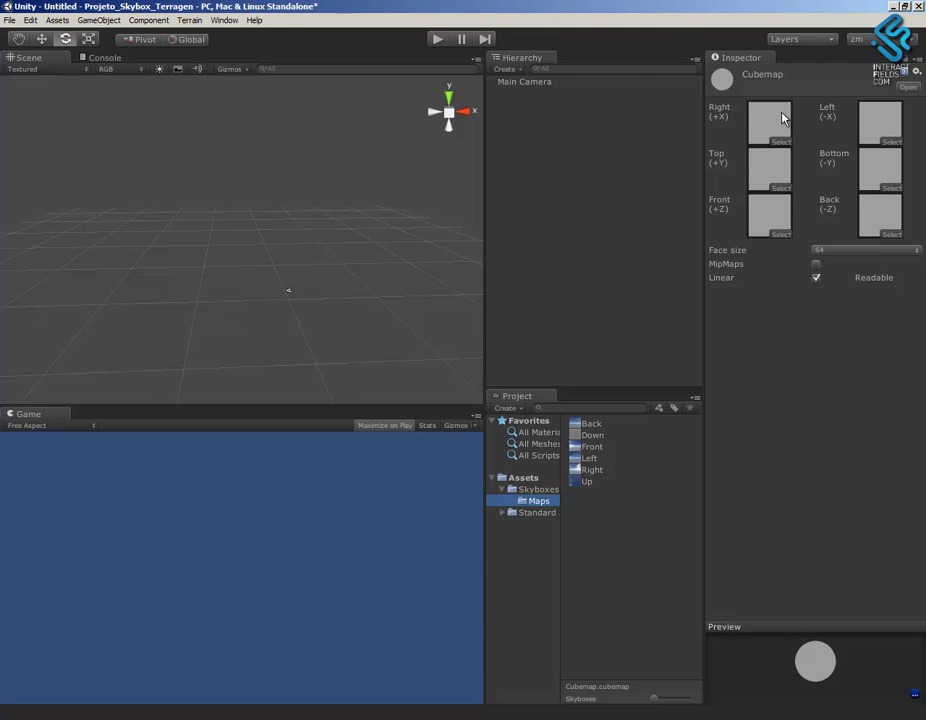
Change the Cubemap's face size from 64 to 512.
click(873, 251)
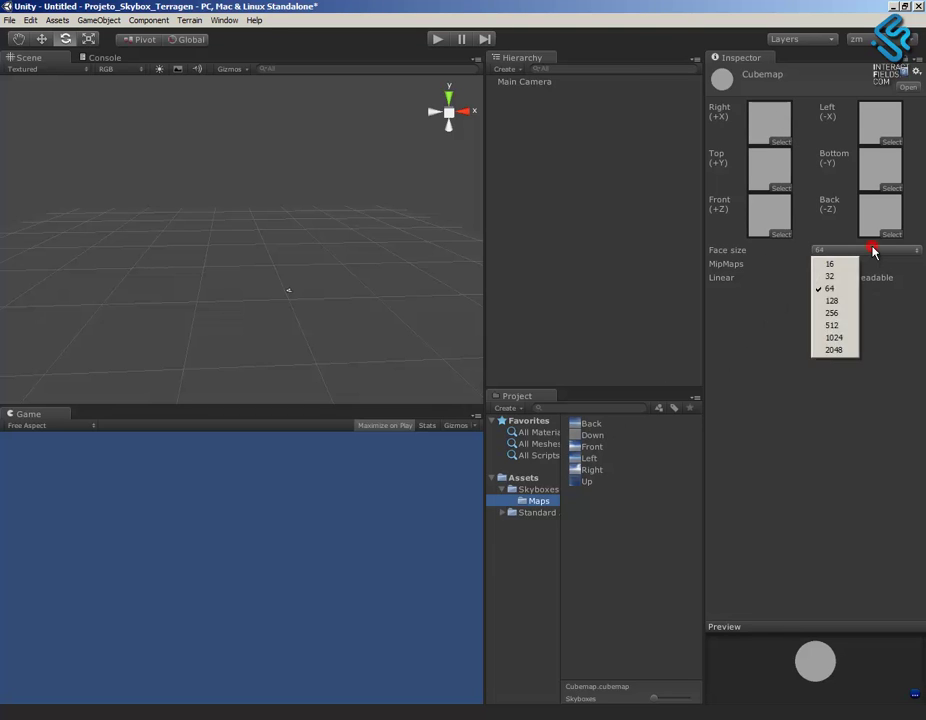
click(831, 326)
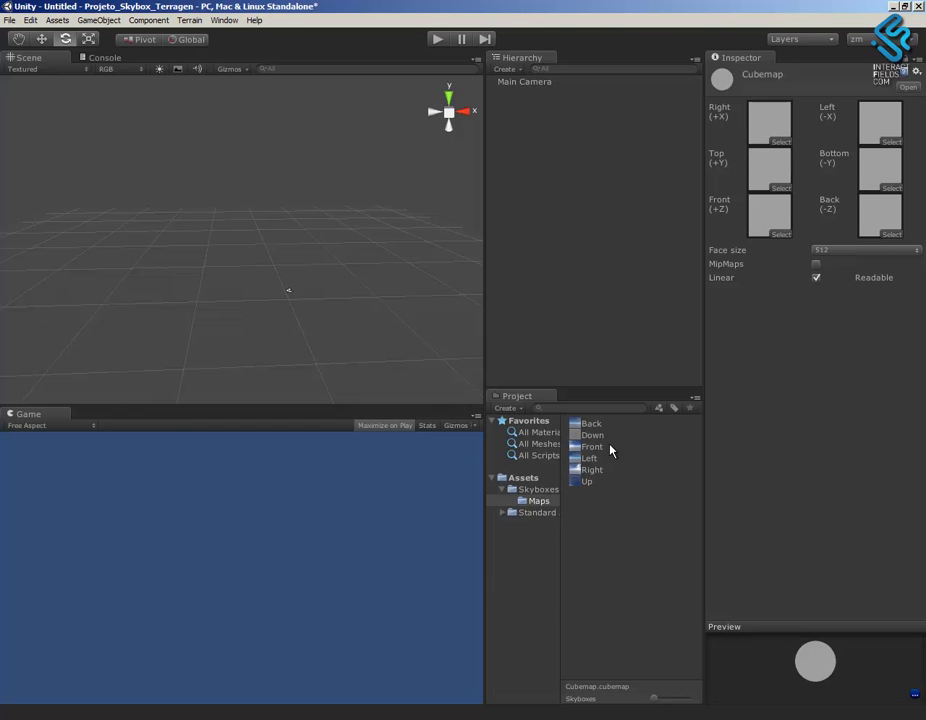
Assign the Back, Down, Front, Left and Right textures to the Cubemap's matching faces.
drag(578, 428, 870, 222)
drag(592, 435, 878, 176)
drag(590, 447, 771, 213)
drag(588, 458, 903, 128)
drag(588, 470, 769, 151)
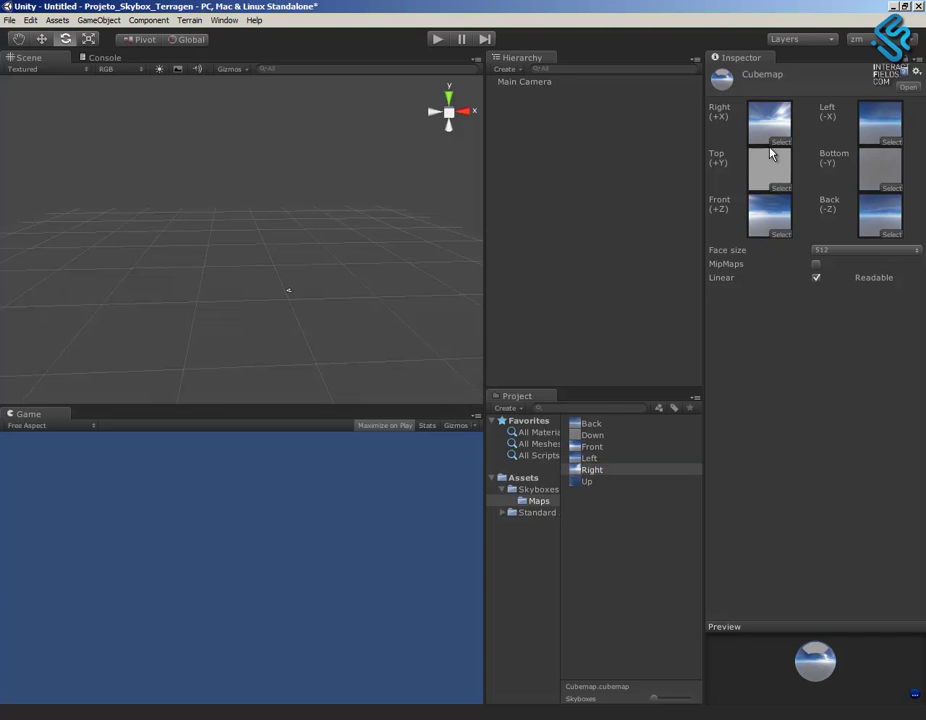
Reselect the Cubemap and assign the Up texture to its Top (+Y) face.
click(581, 485)
click(553, 490)
click(604, 446)
click(536, 500)
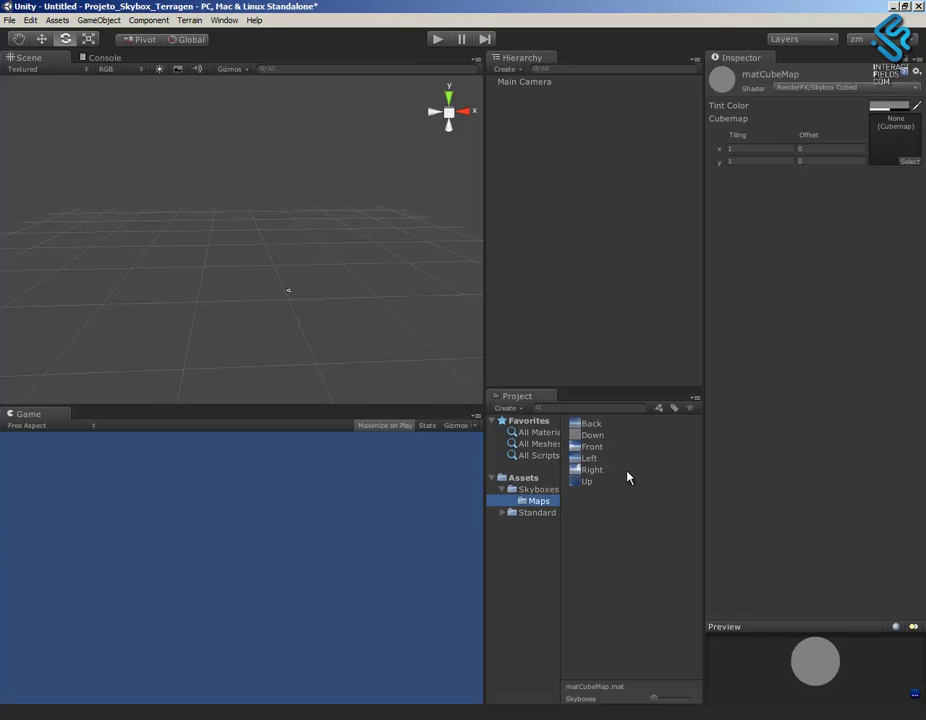
click(538, 489)
click(604, 424)
click(538, 500)
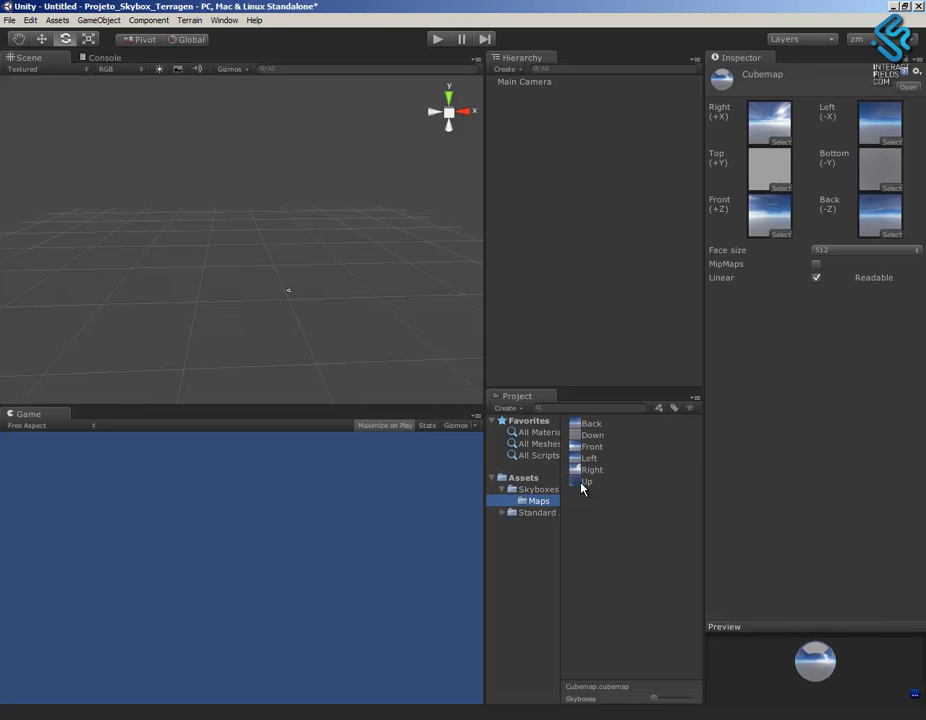
drag(585, 481, 771, 174)
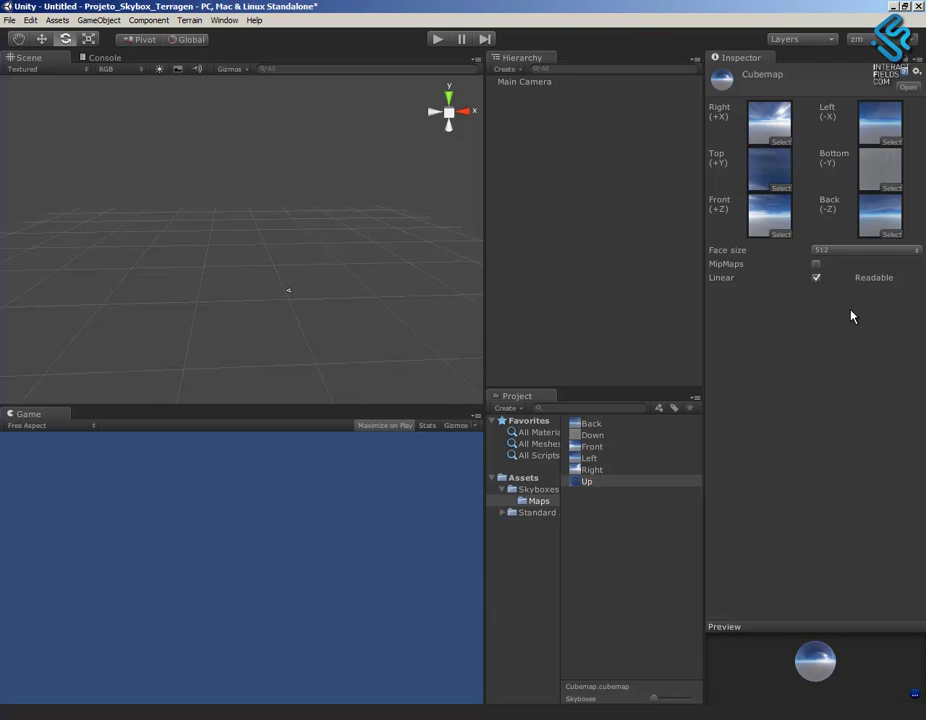
click(536, 489)
click(598, 425)
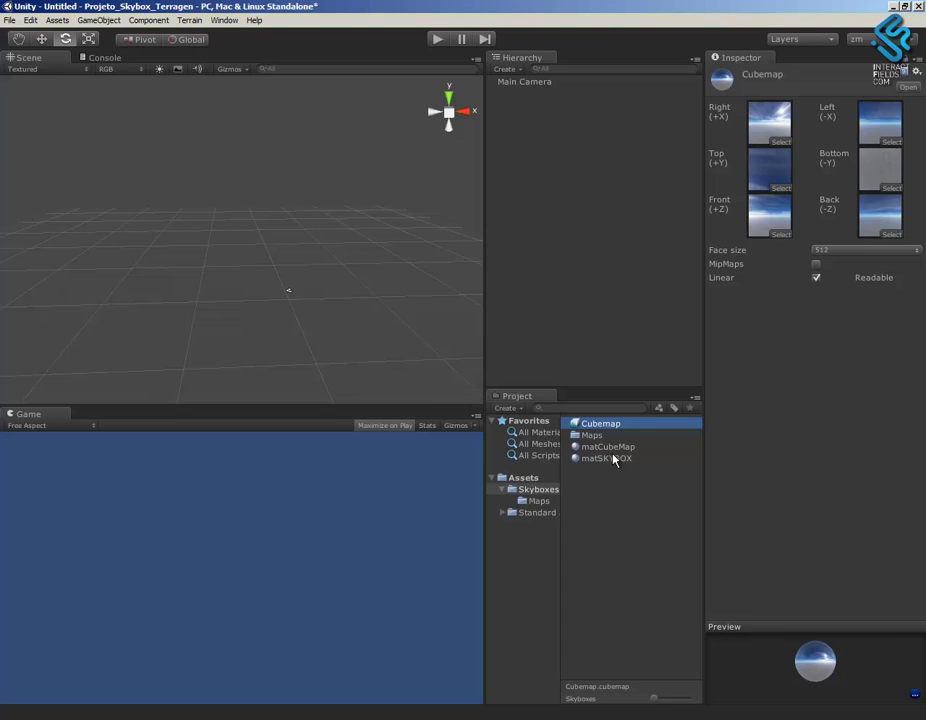
Assign the Cubemap asset to matCubeMap's Cubemap slot and spin the preview sphere to check the sky.
click(586, 447)
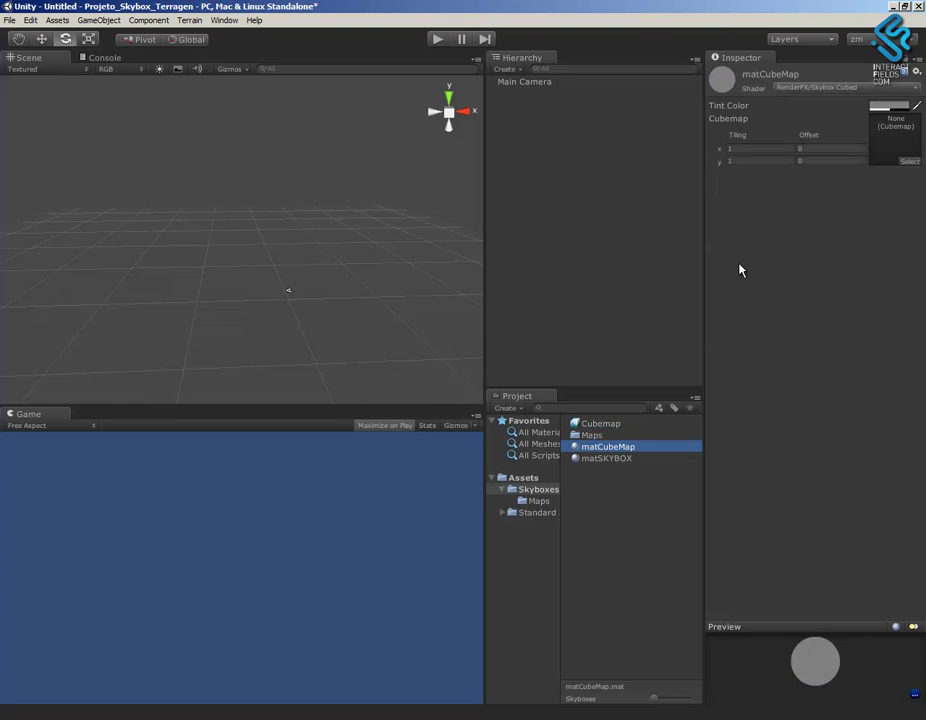
drag(592, 424, 895, 152)
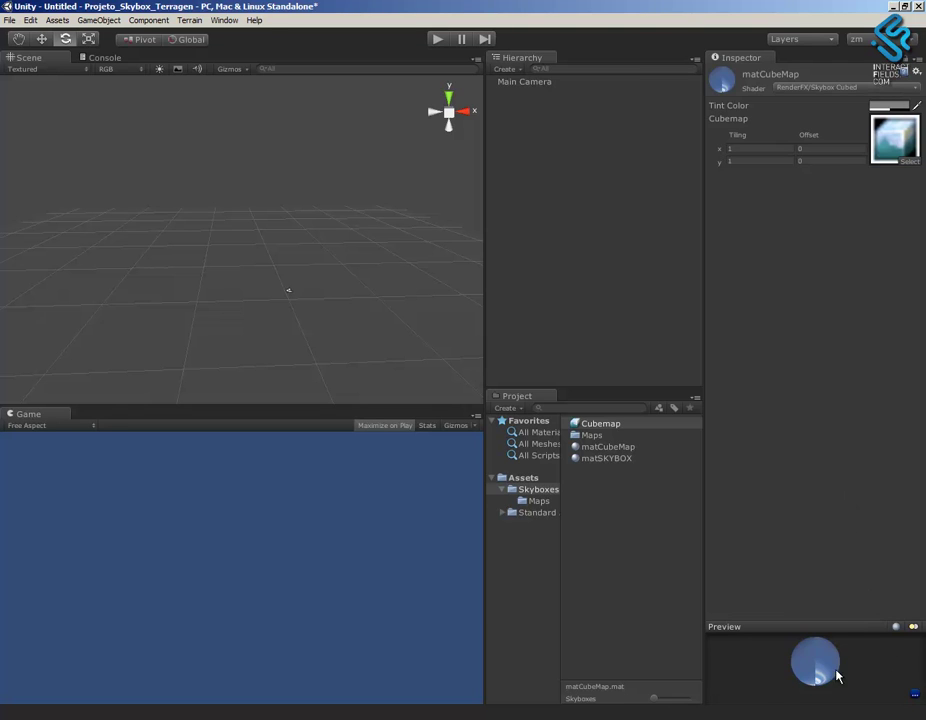
drag(838, 677, 798, 685)
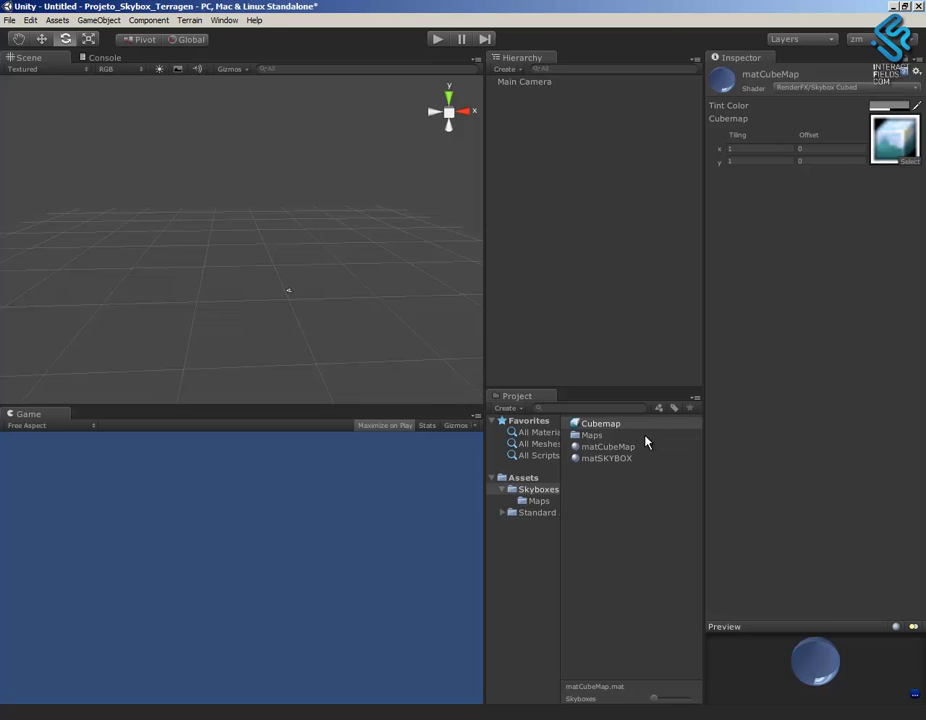
Add a Skybox component to the Main Camera from Component > Rendering.
click(530, 84)
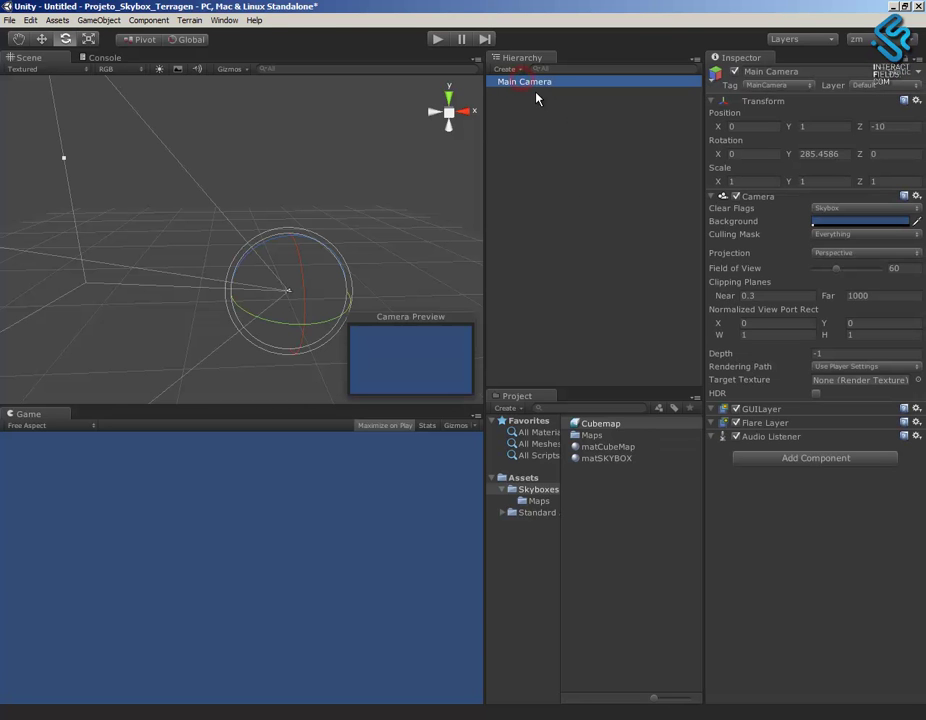
click(148, 20)
mouse_move(145, 108)
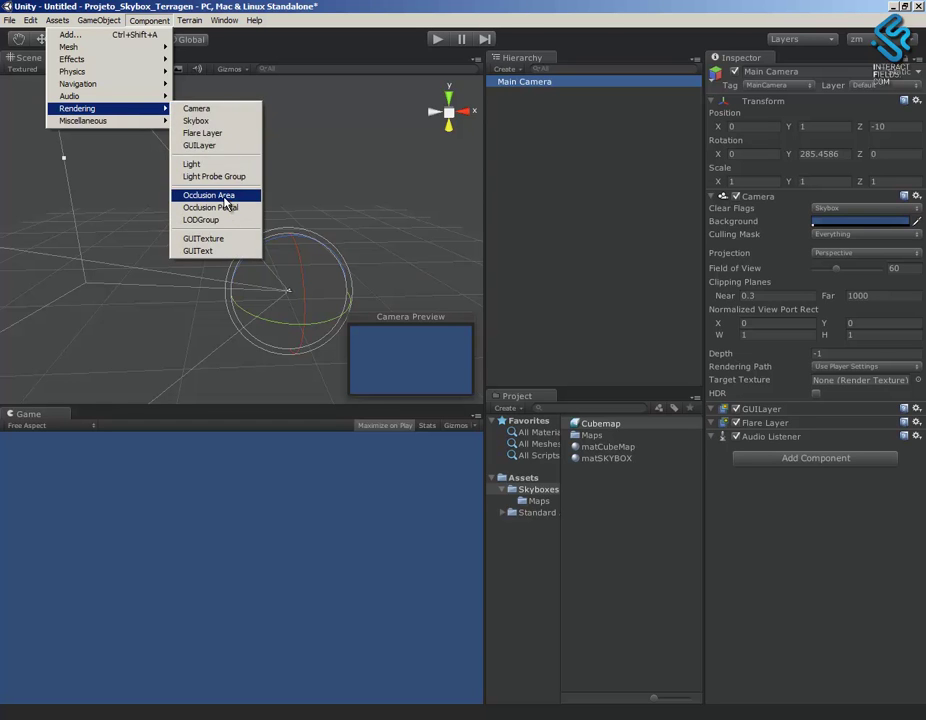
click(212, 121)
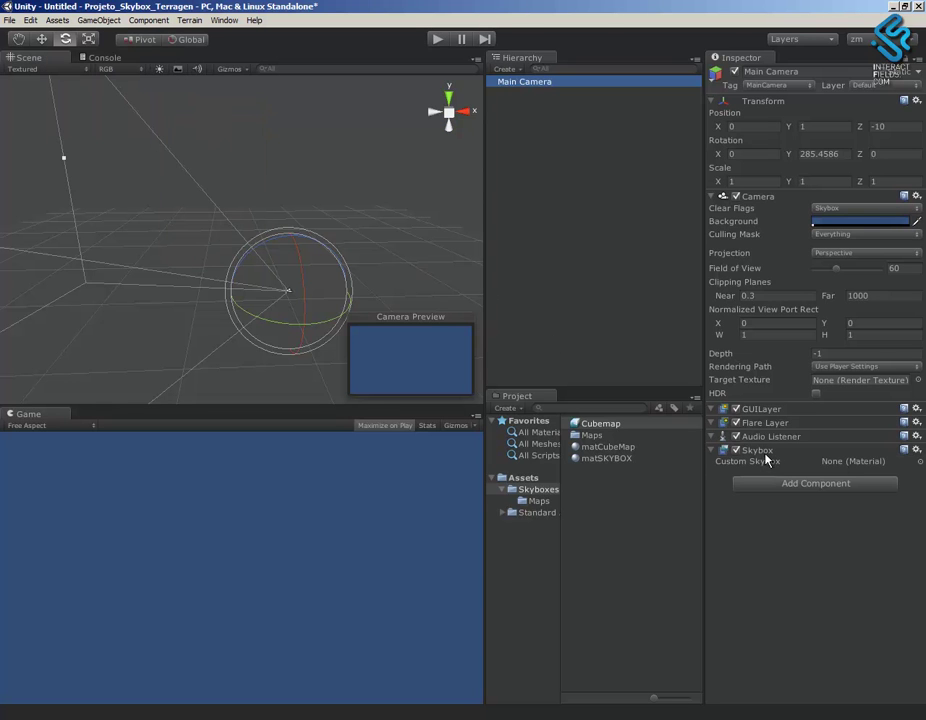
Set the Main Camera's Custom Skybox to matCubeMap using the material picker.
click(919, 461)
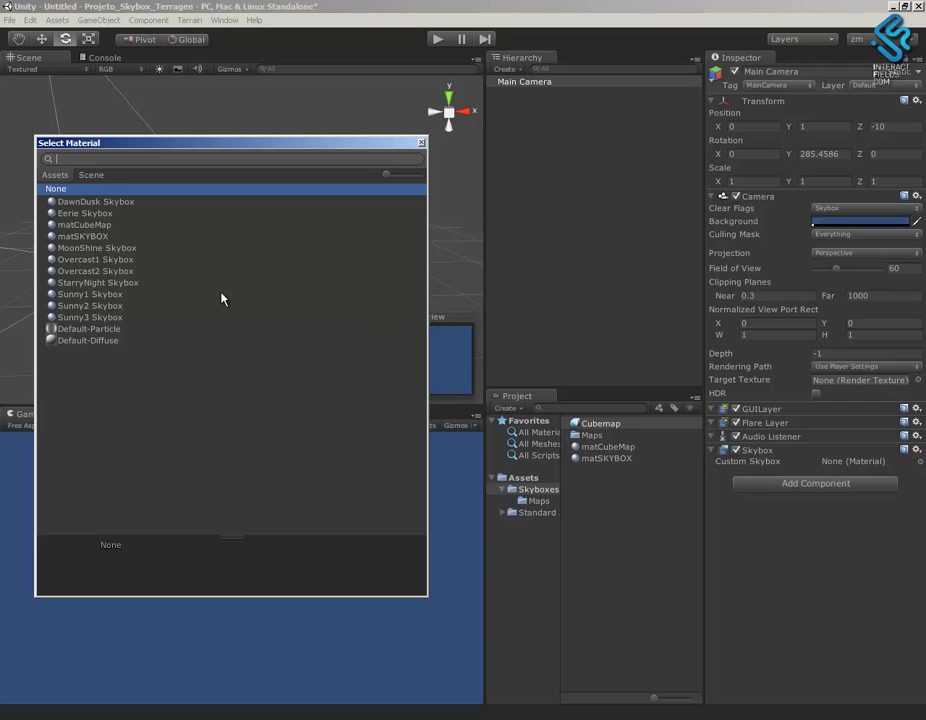
drag(151, 145, 437, 173)
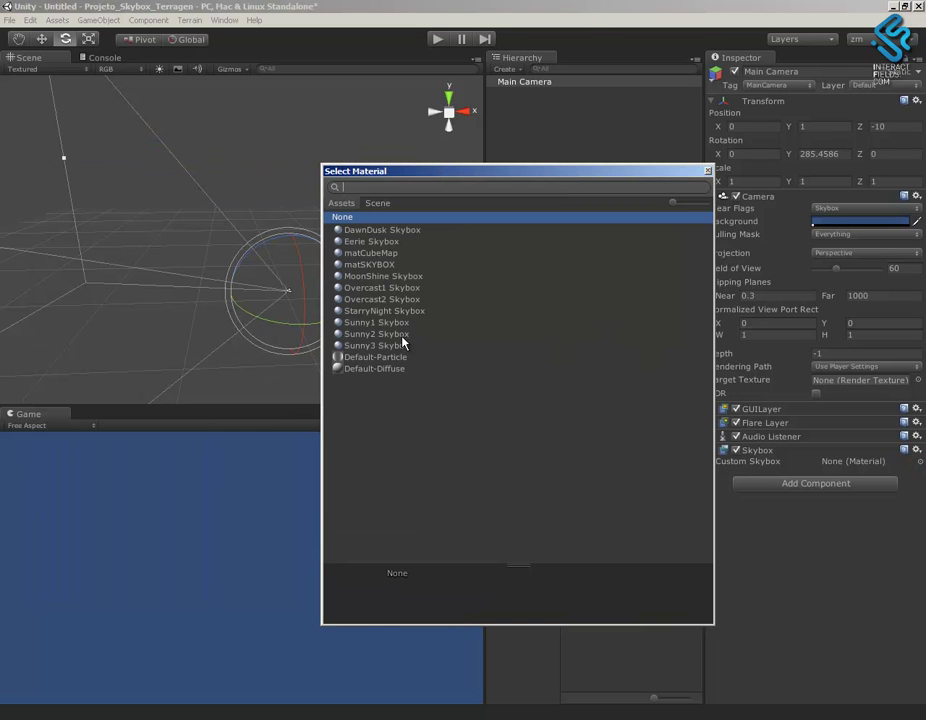
click(366, 254)
click(710, 172)
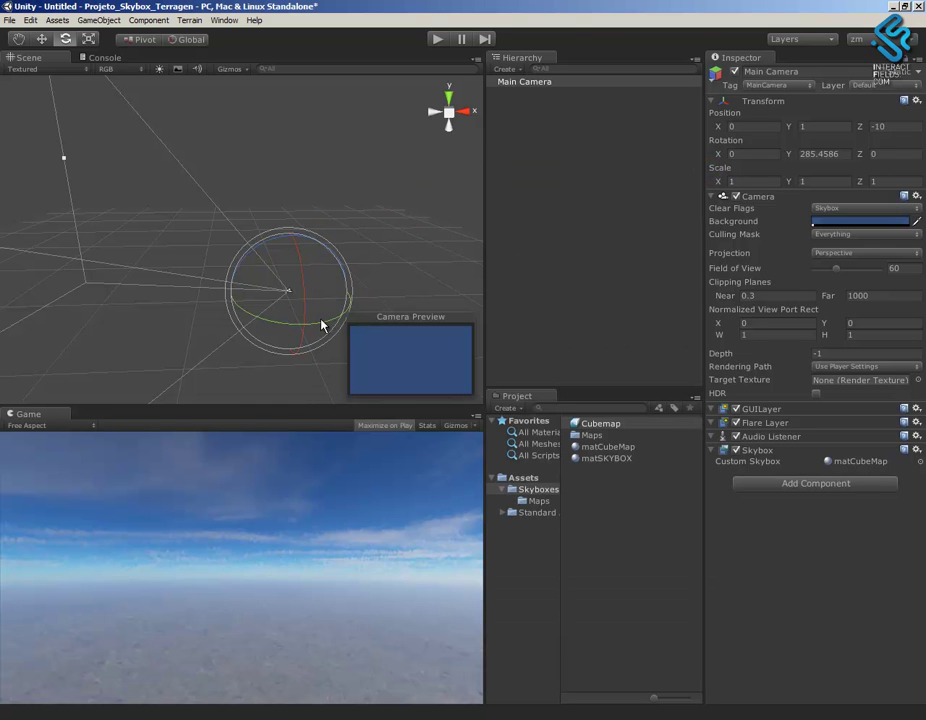
Rotate the Main Camera to Y 334.5448 to show another stretch of cloudy sky.
drag(320, 323, 236, 323)
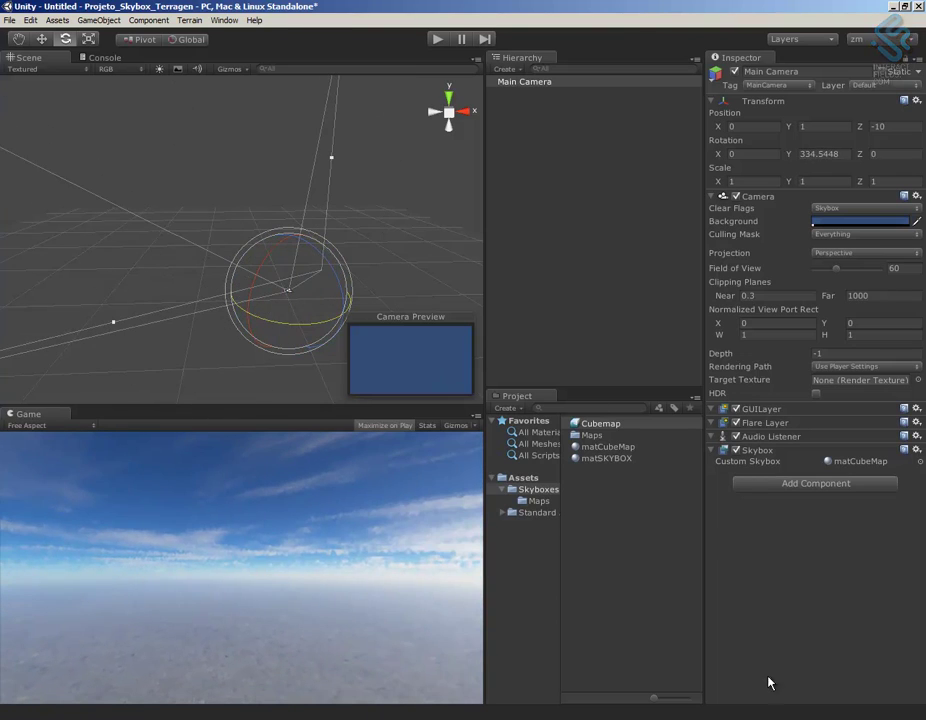